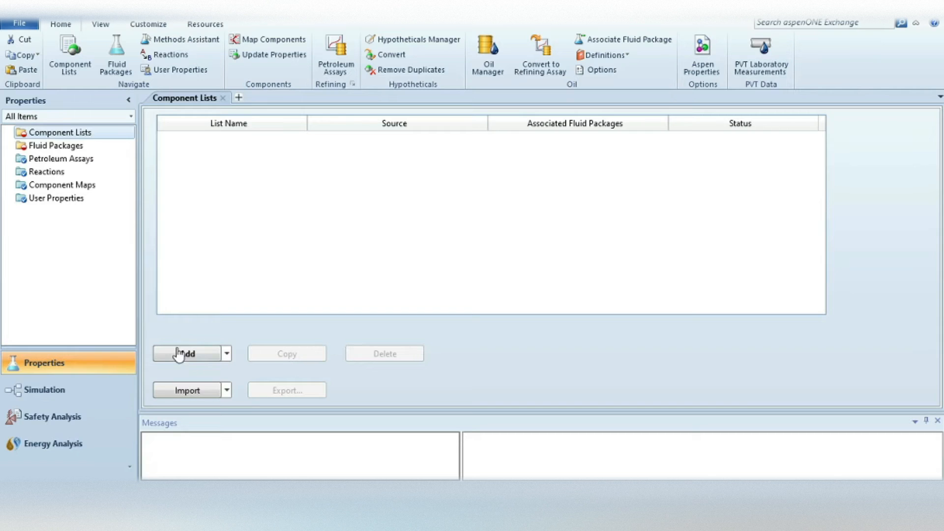
Create a new component list and add n-Pentane to it as a pure component.
left_click(190, 357)
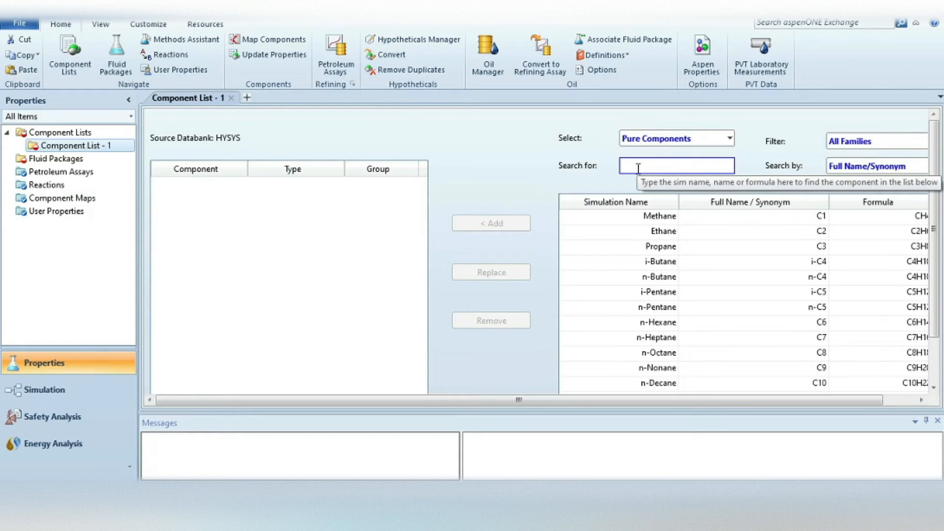
type("pe")
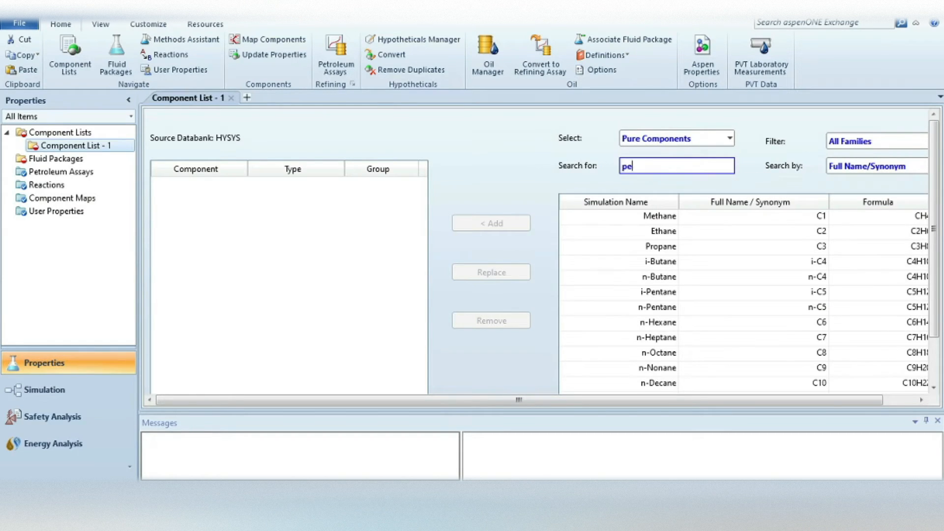
type("ntane")
key("BackSpace")
key("BackSpace")
key("BackSpace")
key("BackSpace")
key("BackSpace")
key("BackSpace")
key("BackSpace")
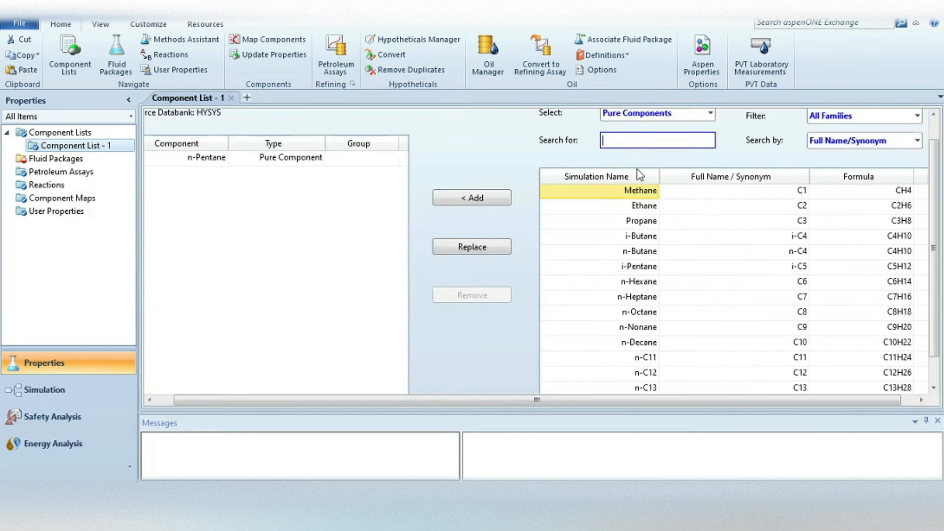
Add n-Hexane and Cyclohexane to the component list as pure components.
type("hex")
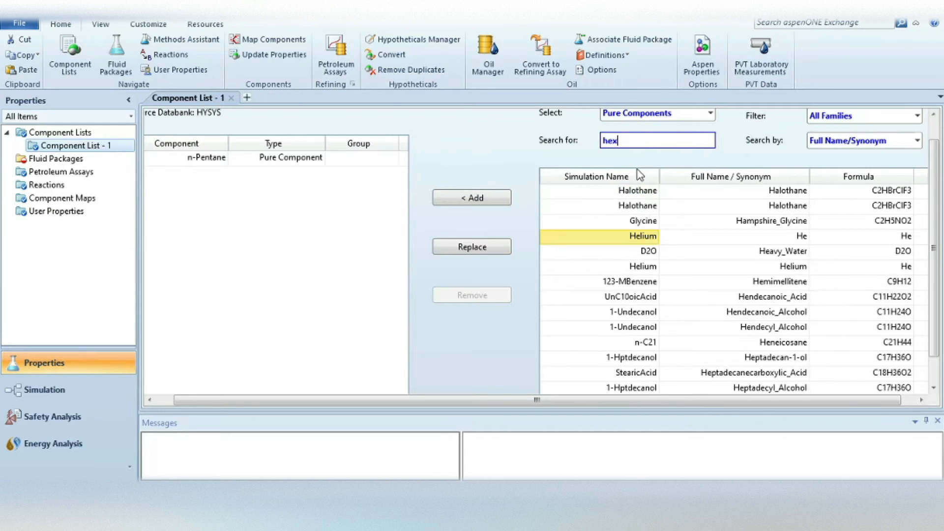
type("an")
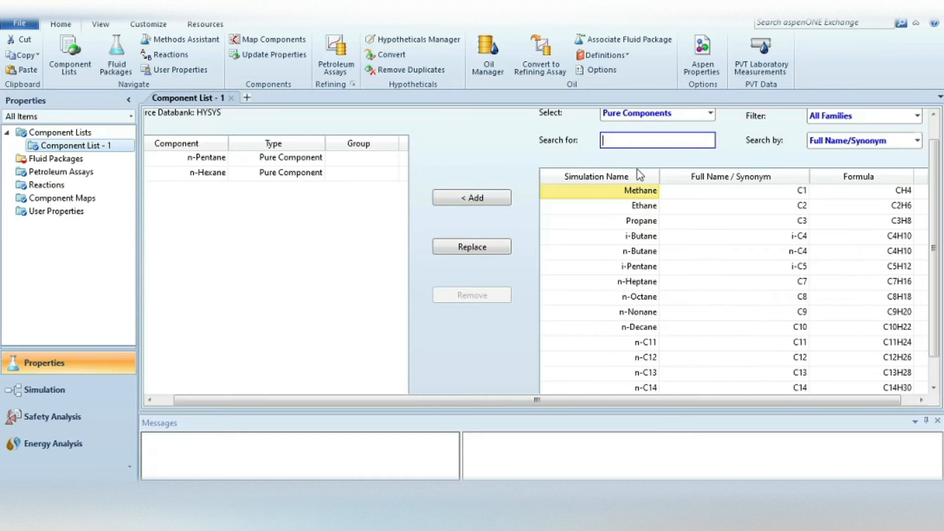
type("cyclohexane")
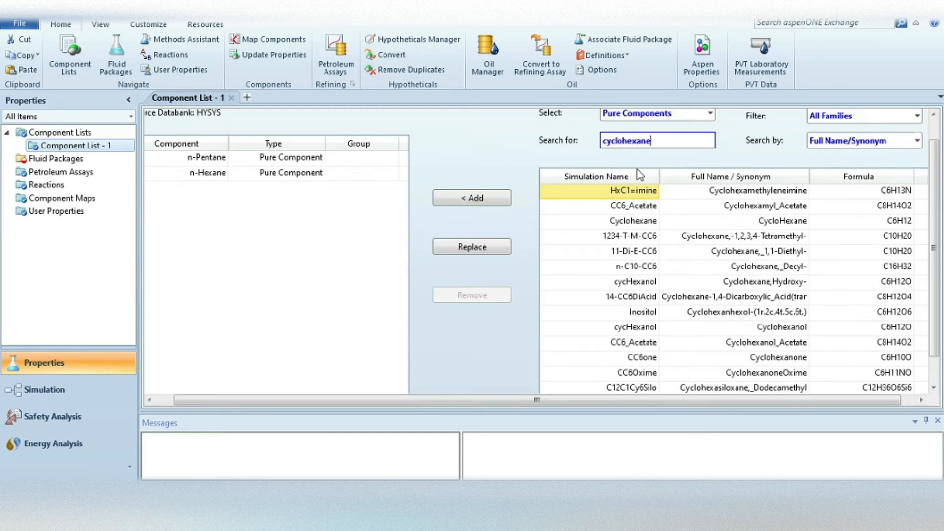
key("Return")
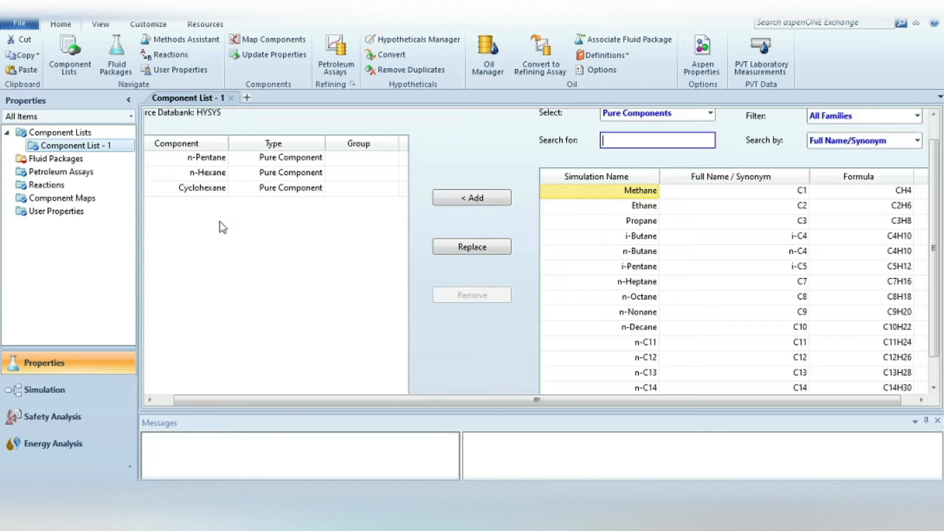
Create a fluid package for Component List - 1 that uses the Peng-Robinson property package.
left_click(38, 161)
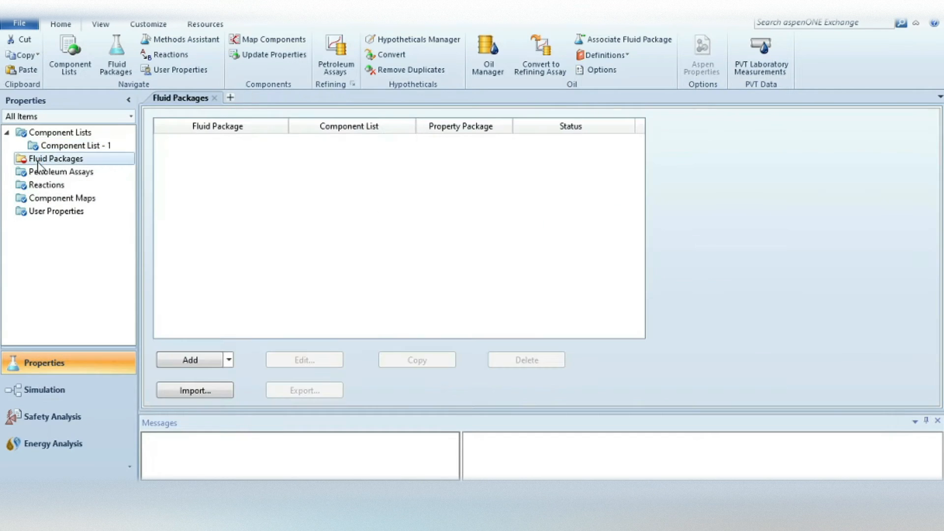
left_click(190, 361)
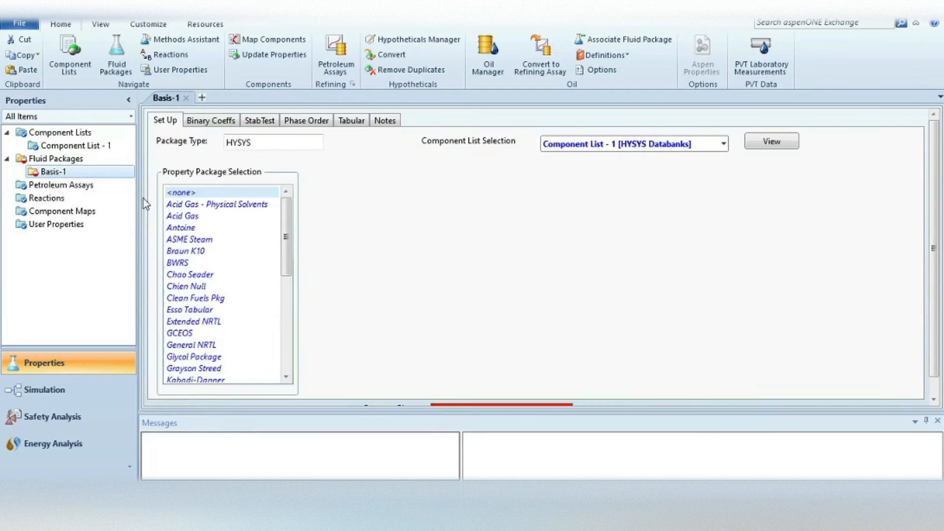
left_click_drag(284, 240, 285, 310)
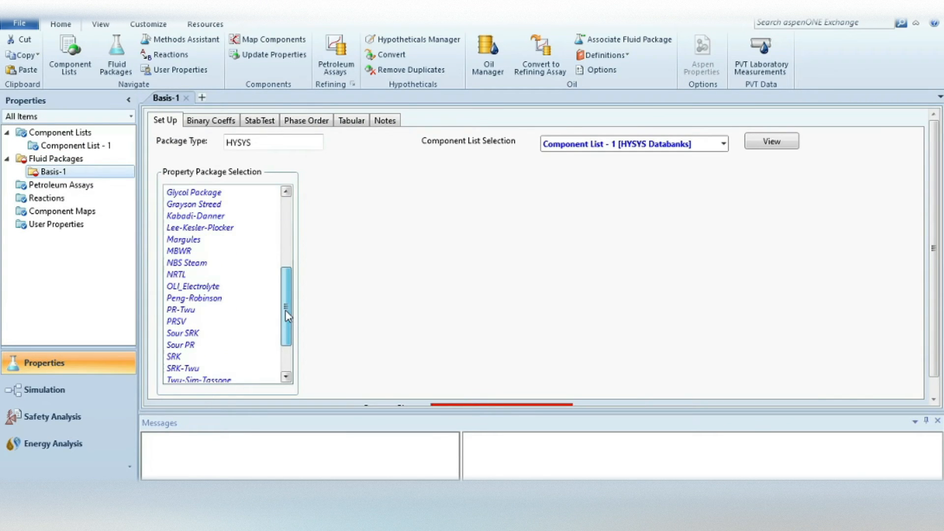
left_click(199, 301)
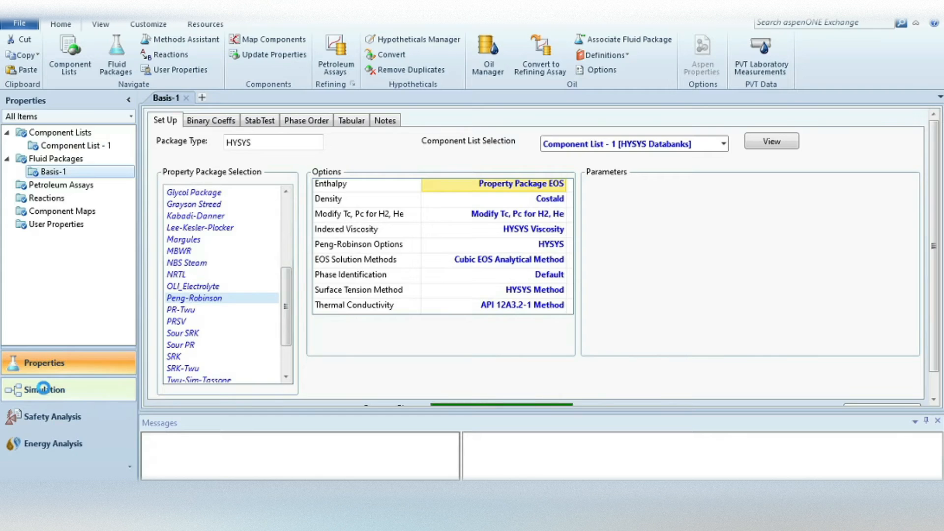
Enter the simulation environment and place a material stream with a heater beside it on the flowsheet.
left_click(43, 388)
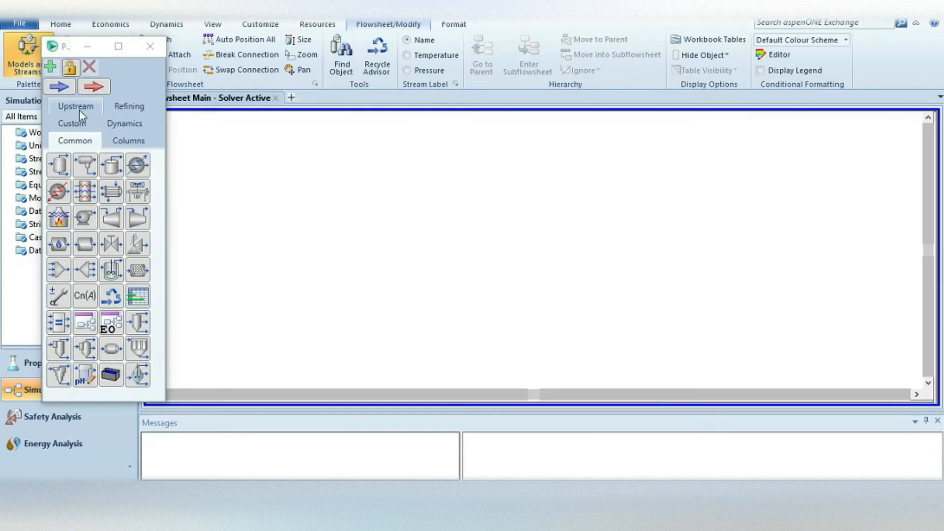
left_click(66, 88)
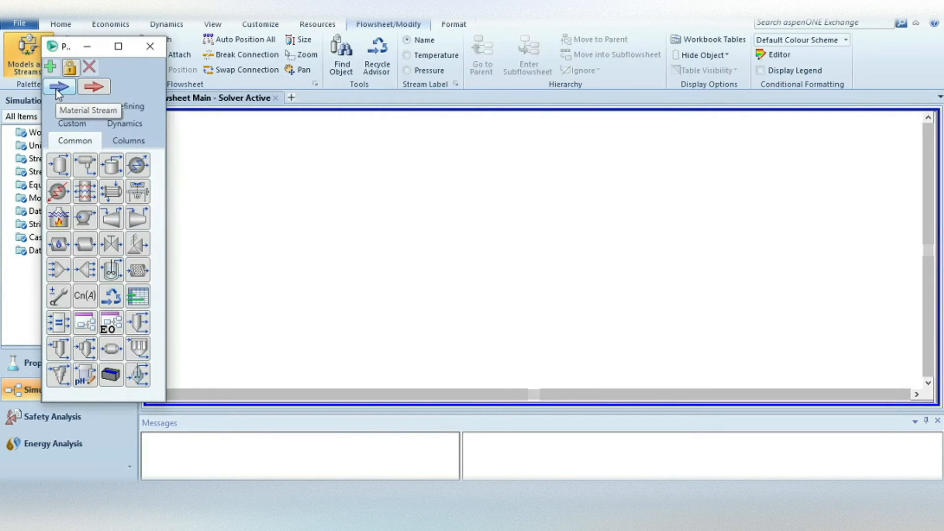
left_click(289, 251)
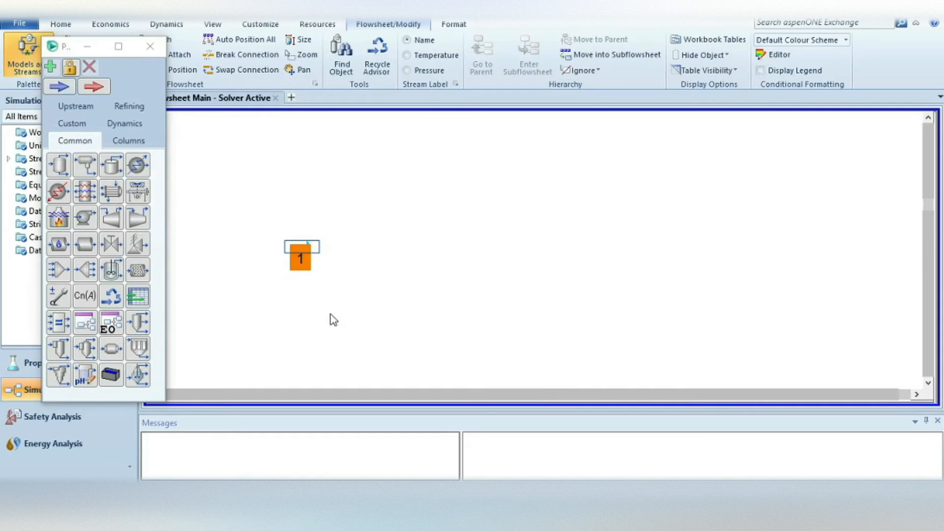
left_click(57, 195)
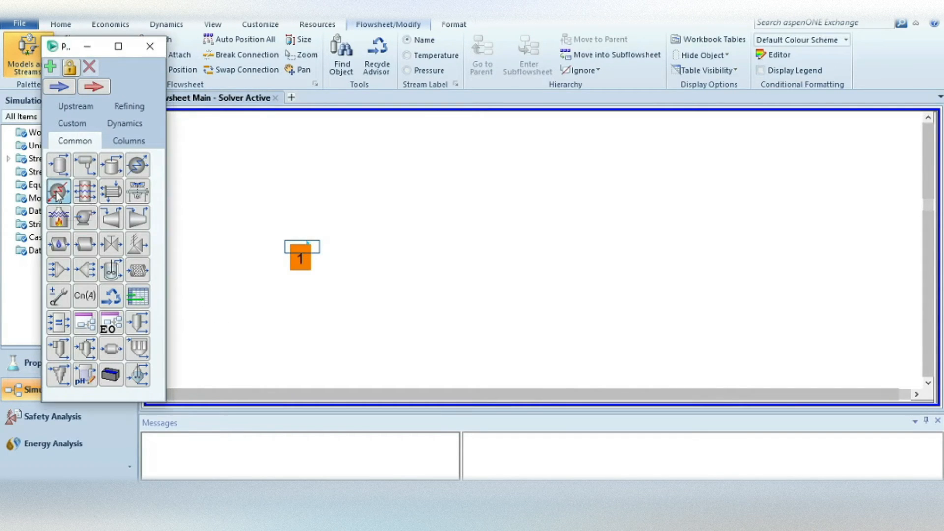
left_click(349, 271)
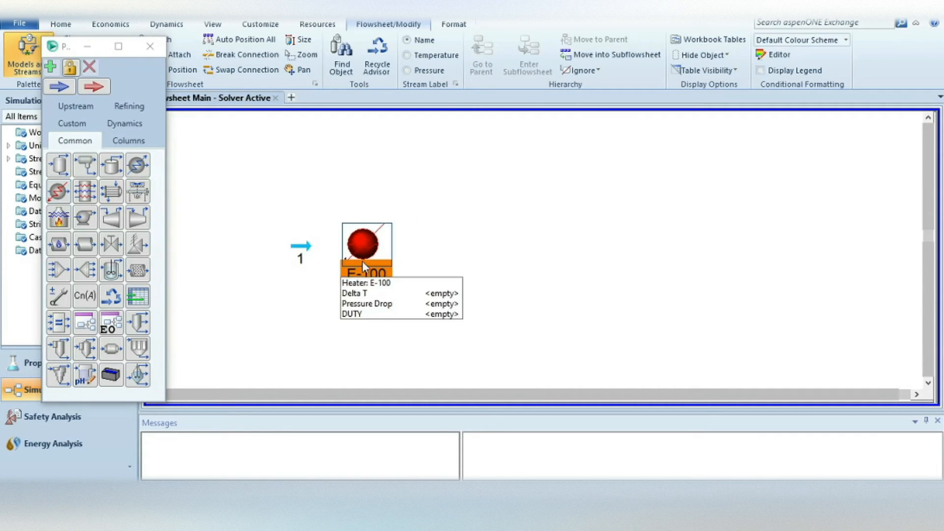
left_click(156, 50)
Rename material stream 1 as F and set its temperature to 25 C and its pressure to 5 bar.
double_click(302, 247)
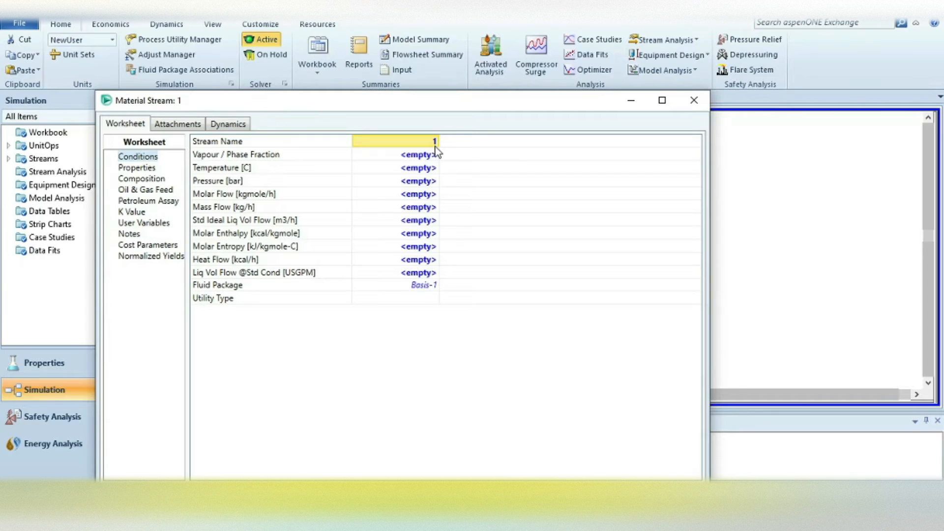
type("F")
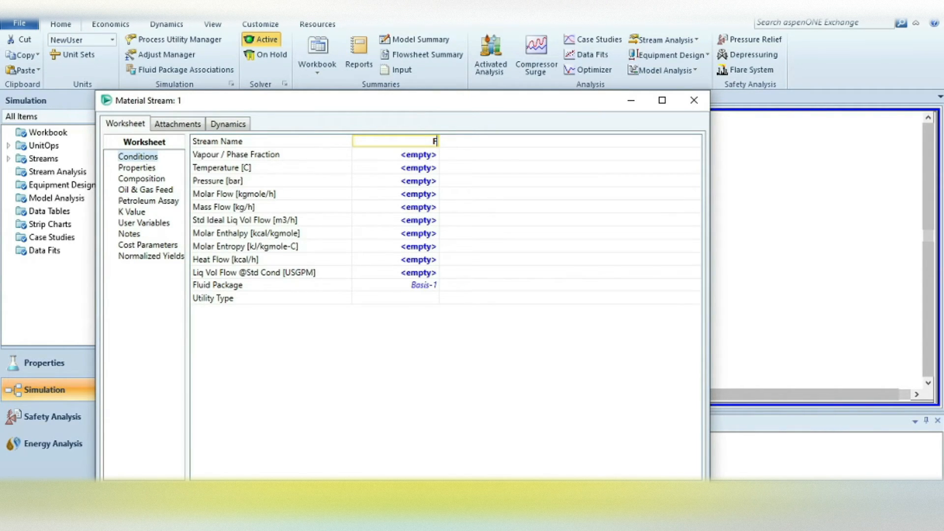
left_click(412, 171)
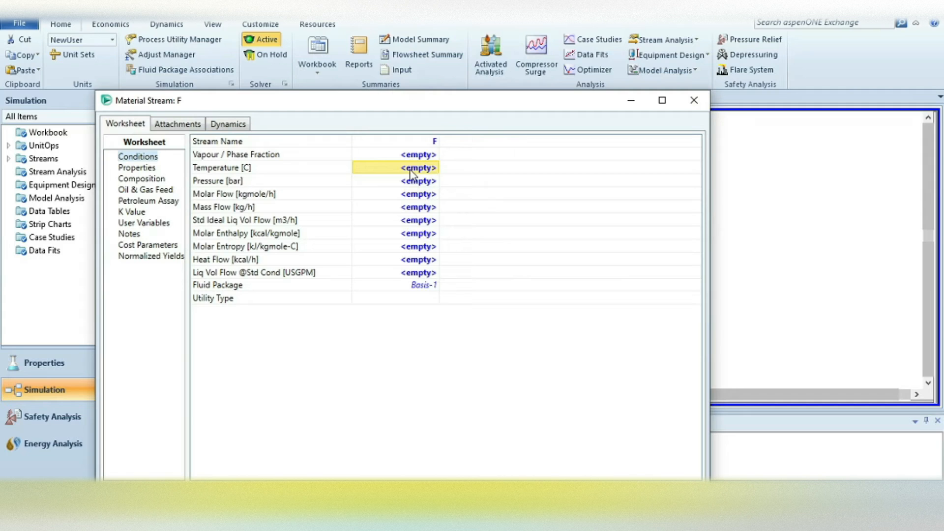
type("25")
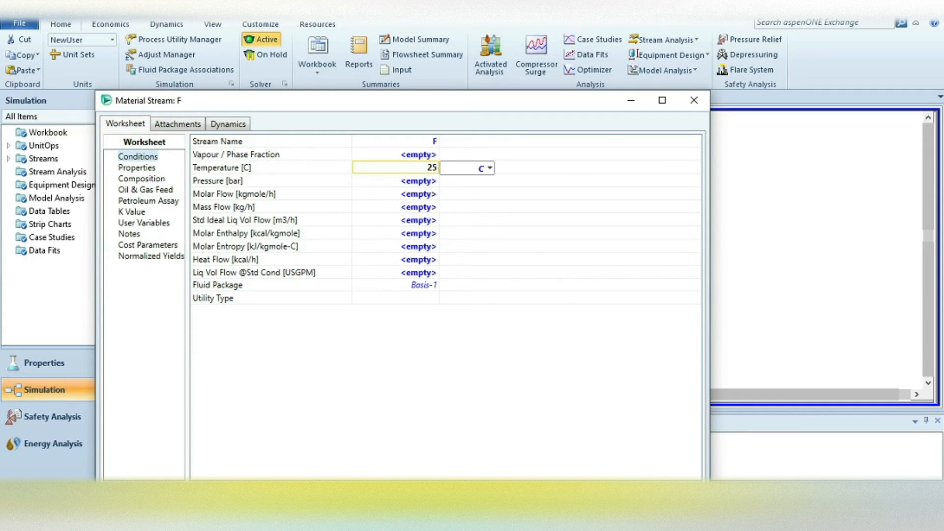
key("Return")
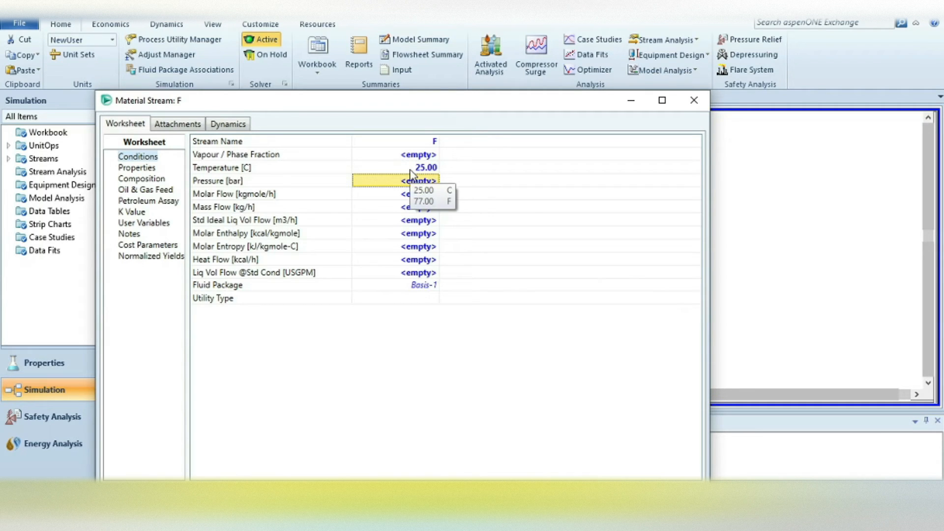
type("5")
key("Return")
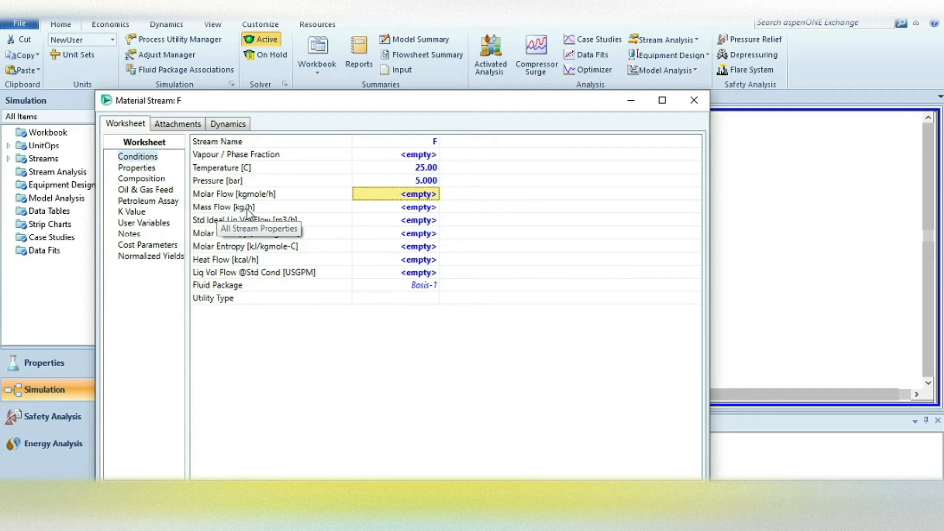
Set the molar flow of stream F to 100 kgmole/h.
left_click(394, 197)
type("100")
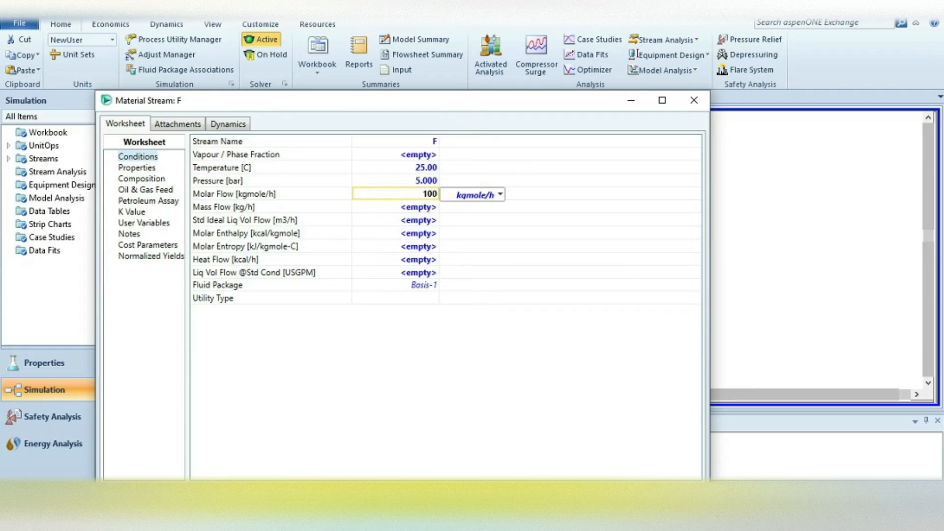
key("Return")
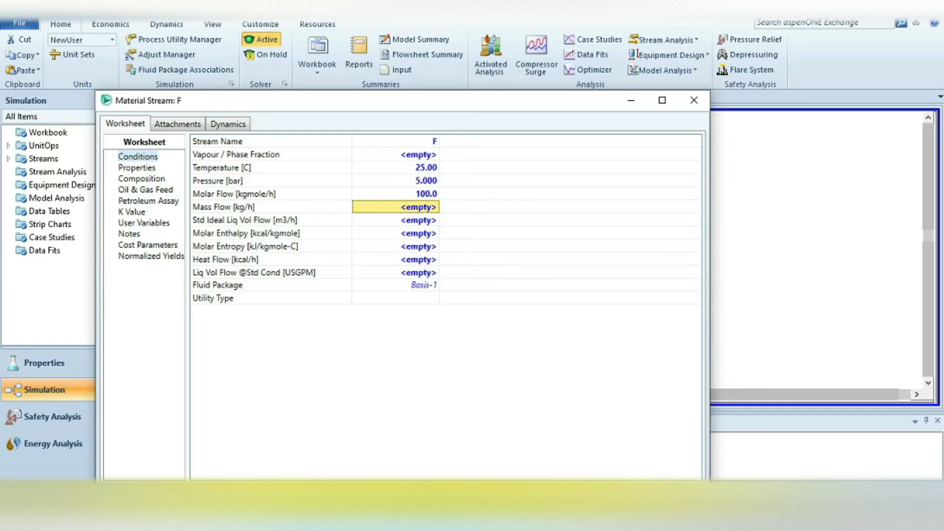
Define stream F's composition with mole fractions of 0.5 n-Pentane, 0.3 n-Hexane and 0.2 Cyclohexane.
left_click(140, 179)
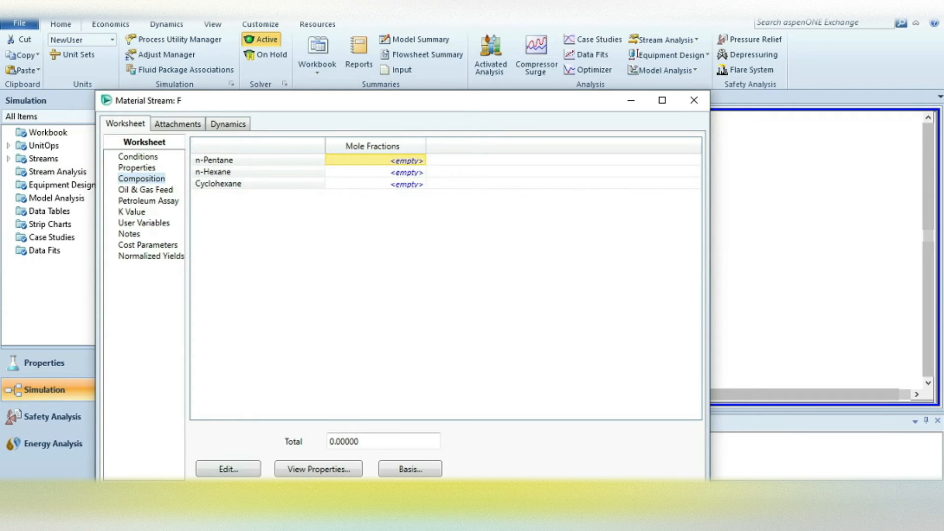
left_click(225, 471)
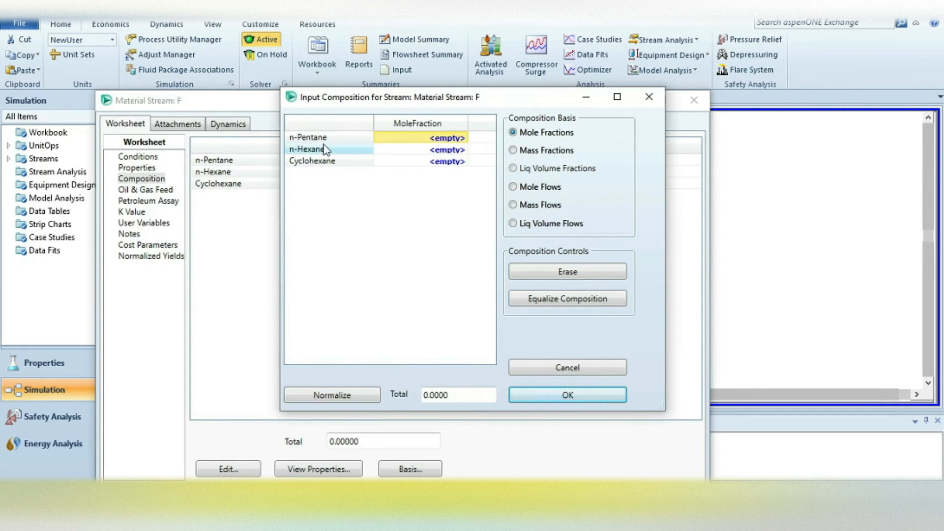
left_click(442, 143)
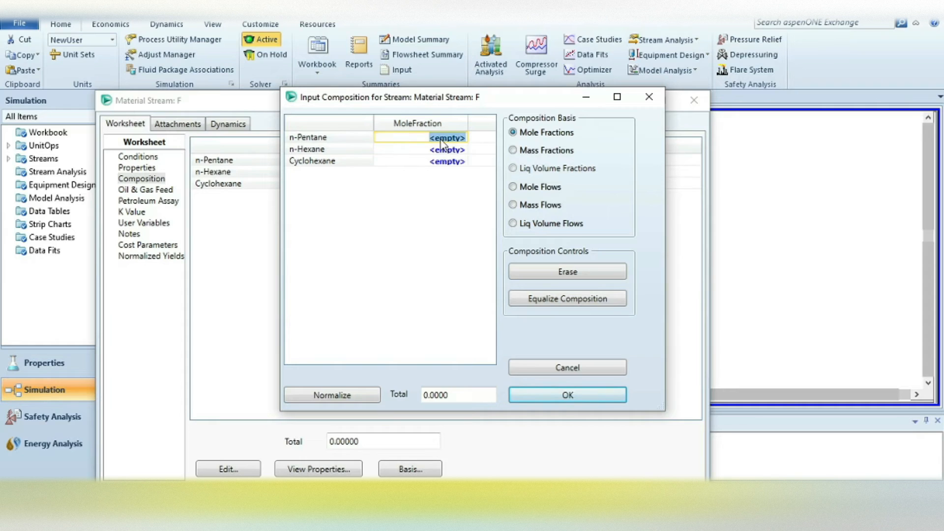
type("0.5")
key("Return")
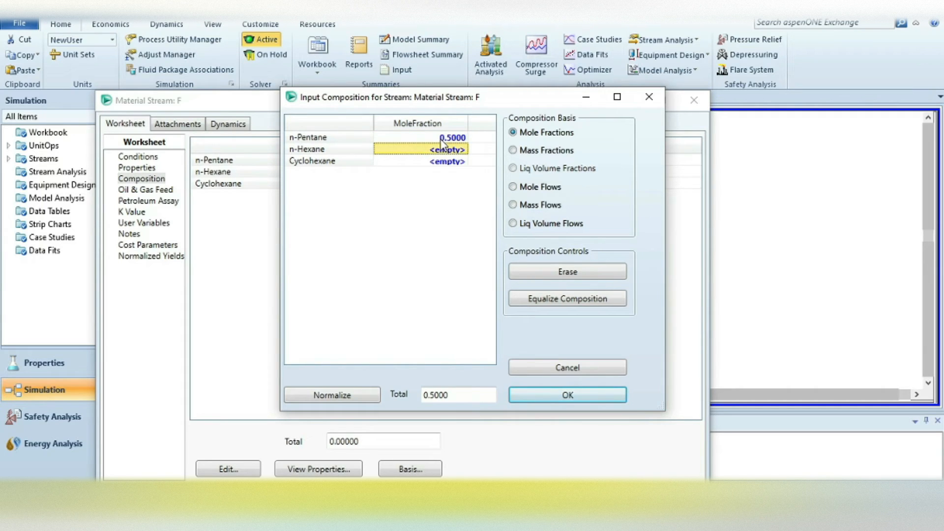
type("0")
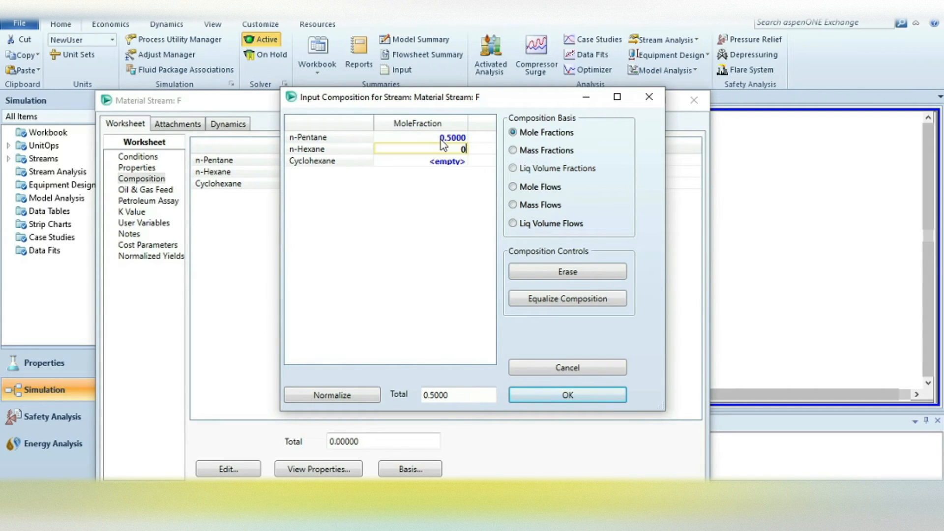
type(".3")
key("Return")
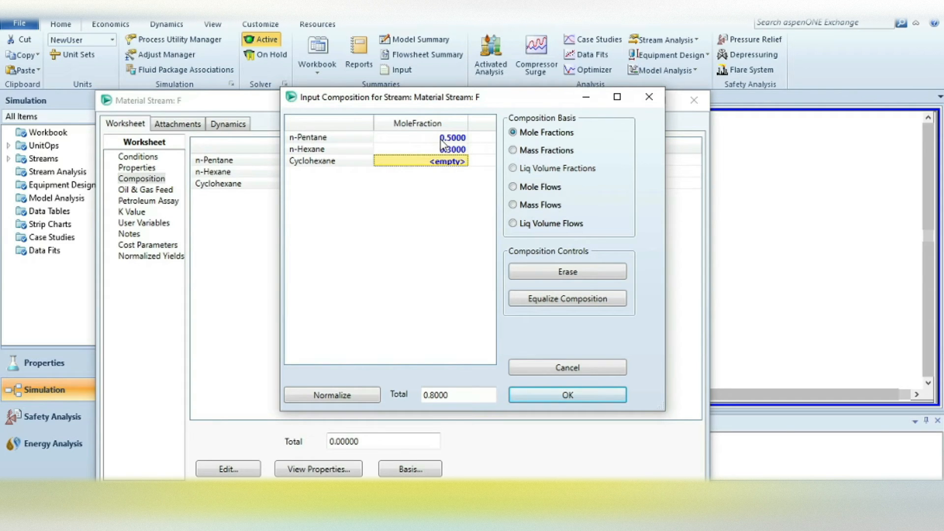
type("0.2")
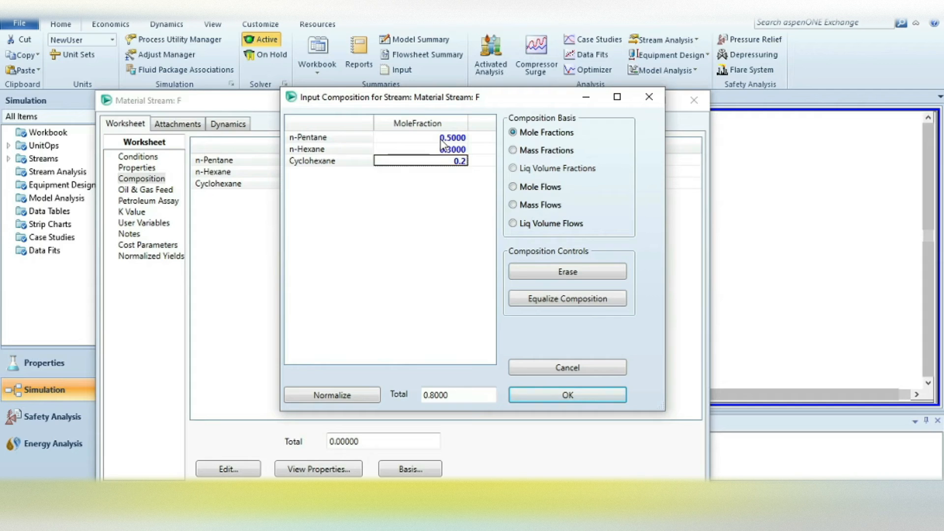
key("Return")
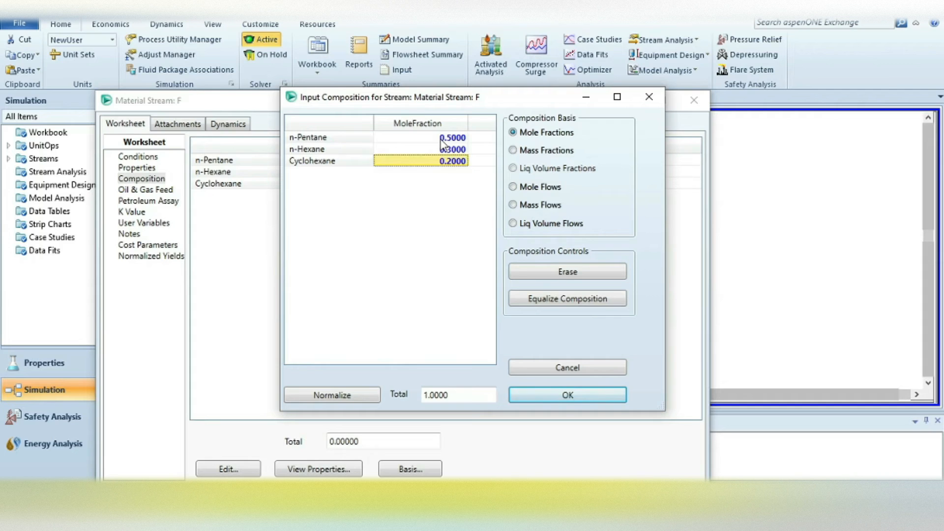
left_click(556, 391)
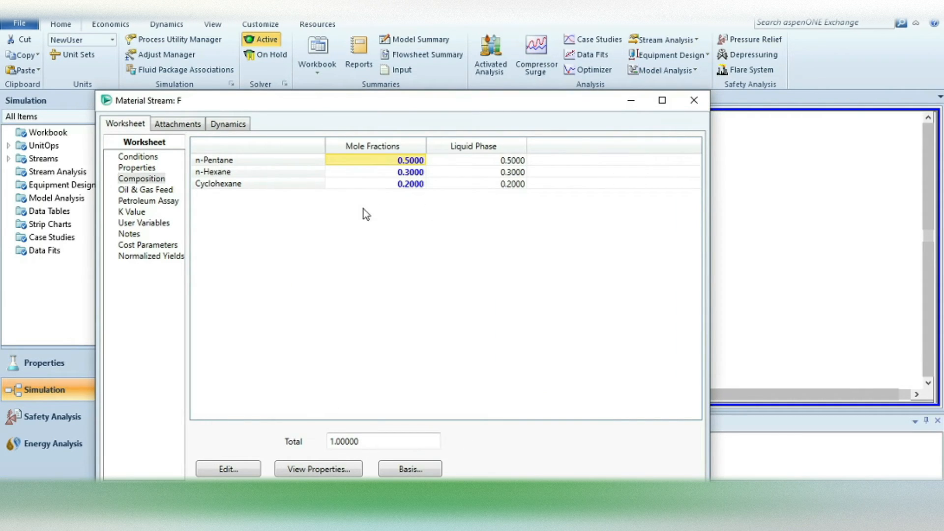
left_click(694, 101)
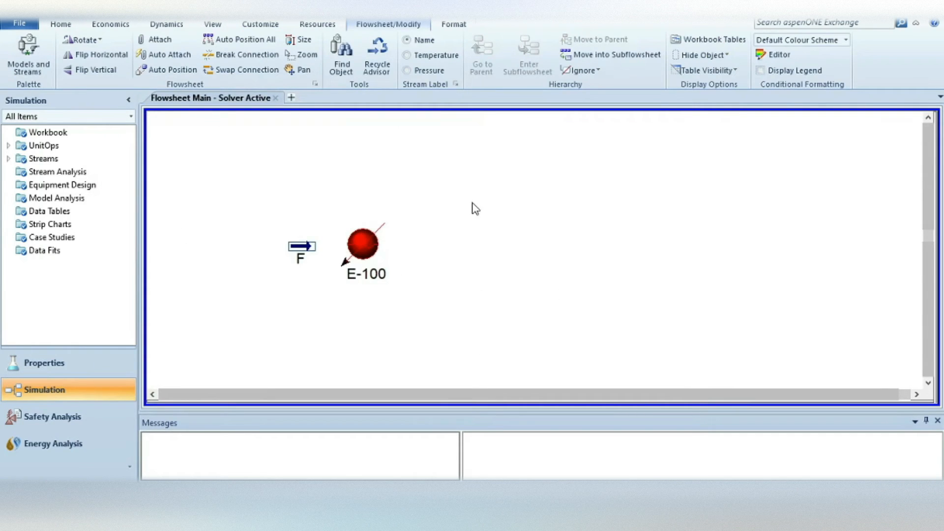
Connect heater E-100 to inlet stream F, and create its energy stream Energy and outlet stream Product.
double_click(363, 244)
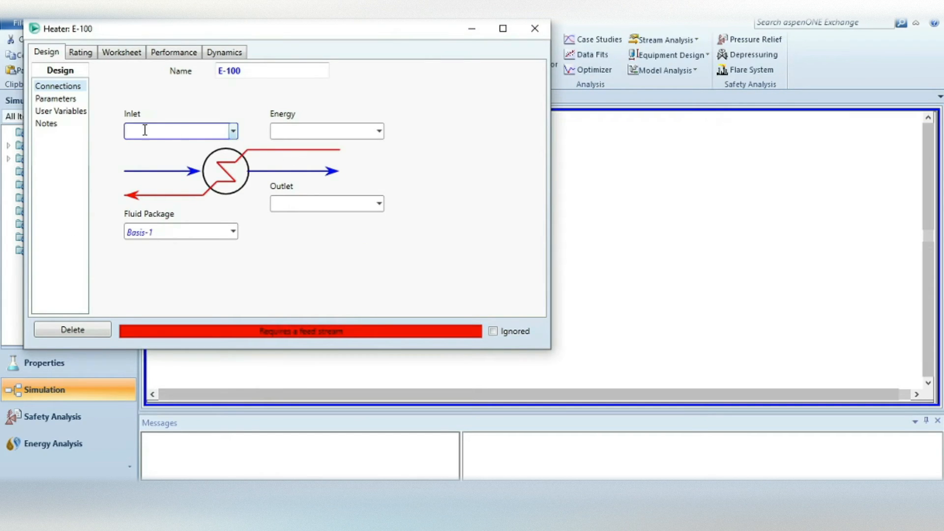
left_click(233, 132)
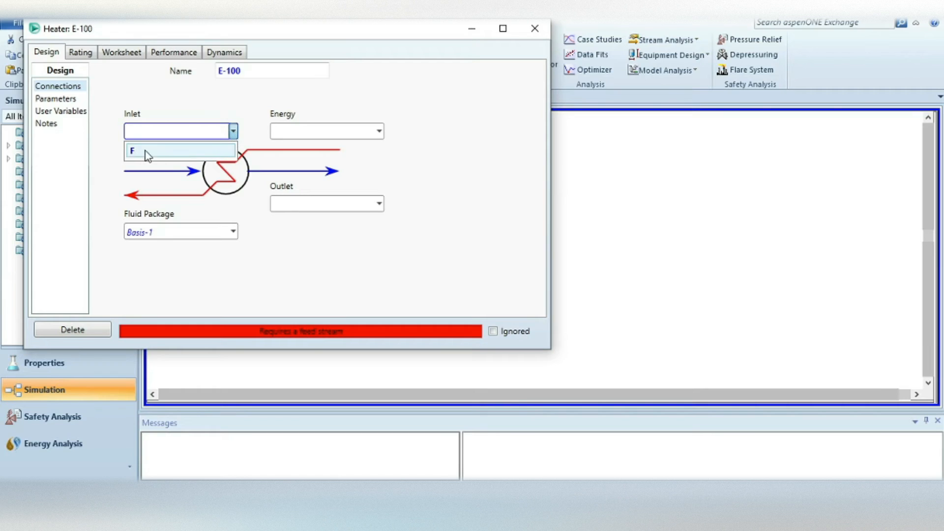
left_click(146, 154)
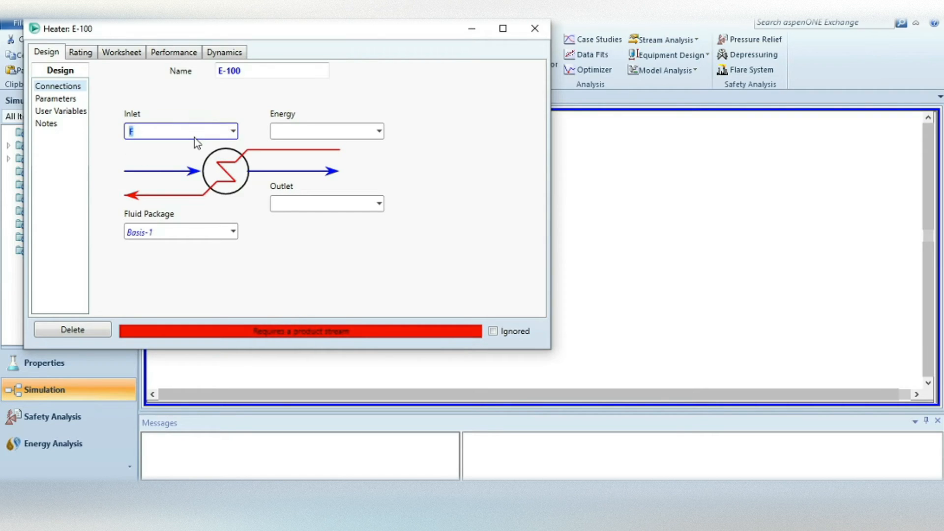
left_click(320, 131)
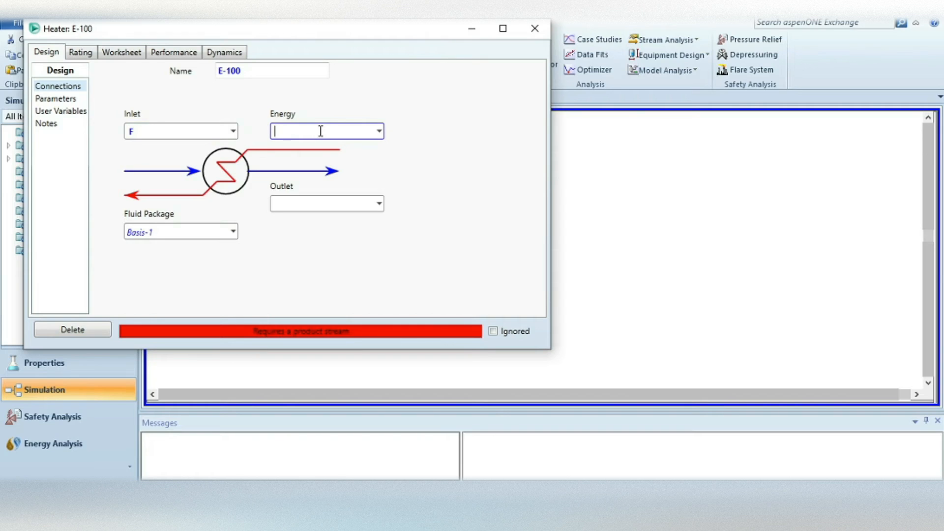
type("Energy")
left_click(297, 205)
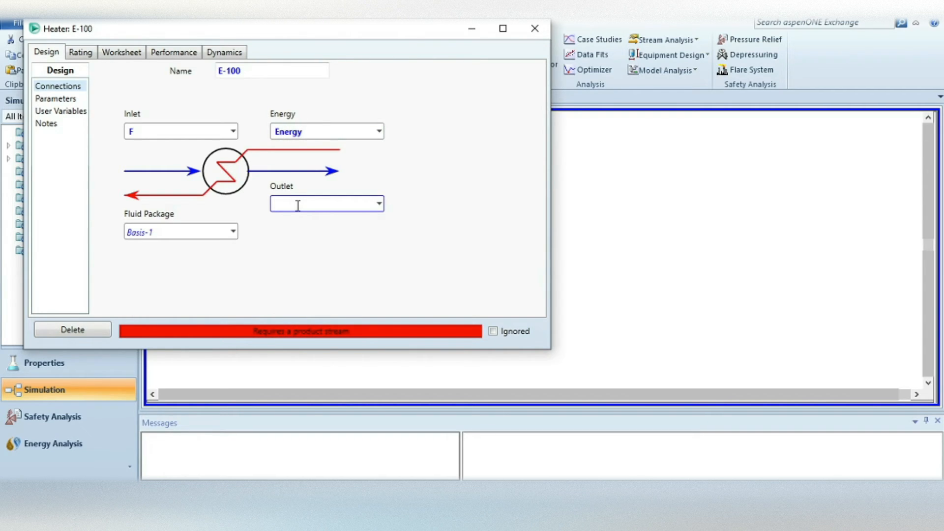
type("Product")
key("Return")
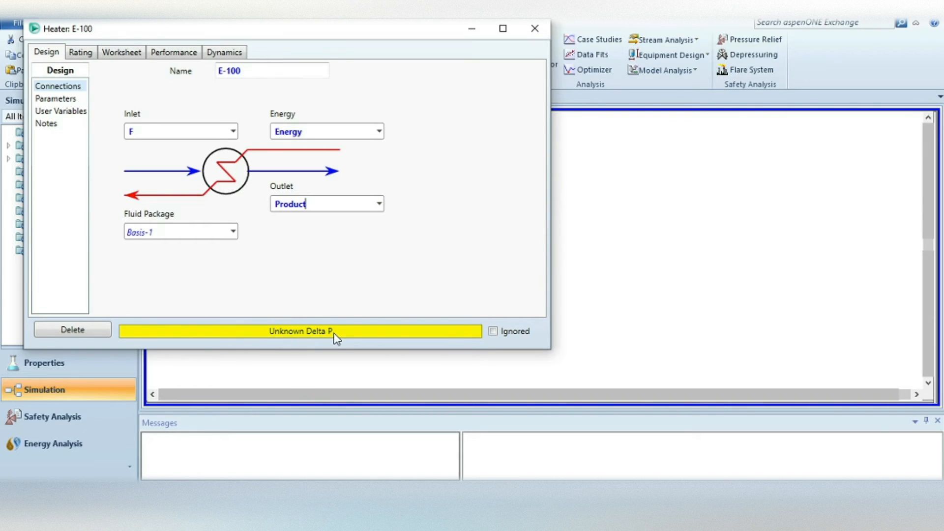
Set the pressure drop (Delta P) of heater E-100 to 0 bar and return to the flowsheet.
left_click(45, 101)
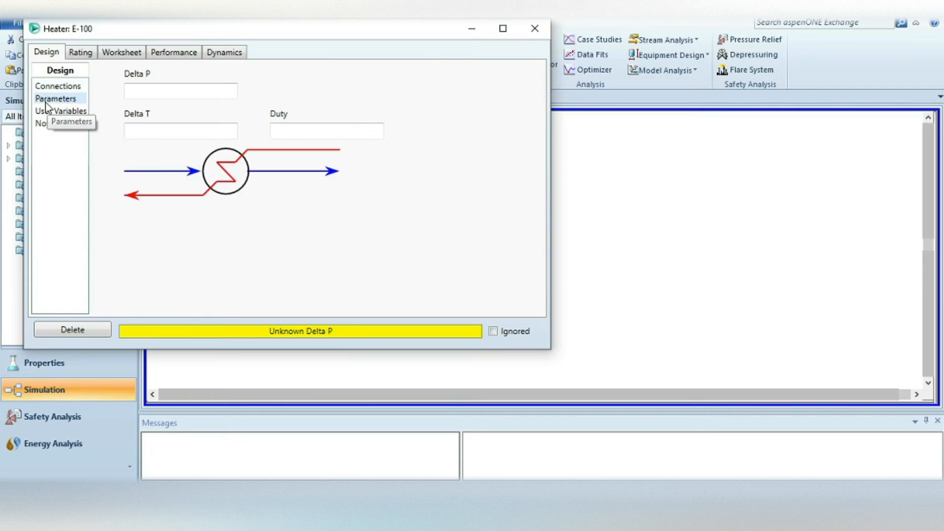
left_click(145, 93)
type("0")
key("Return")
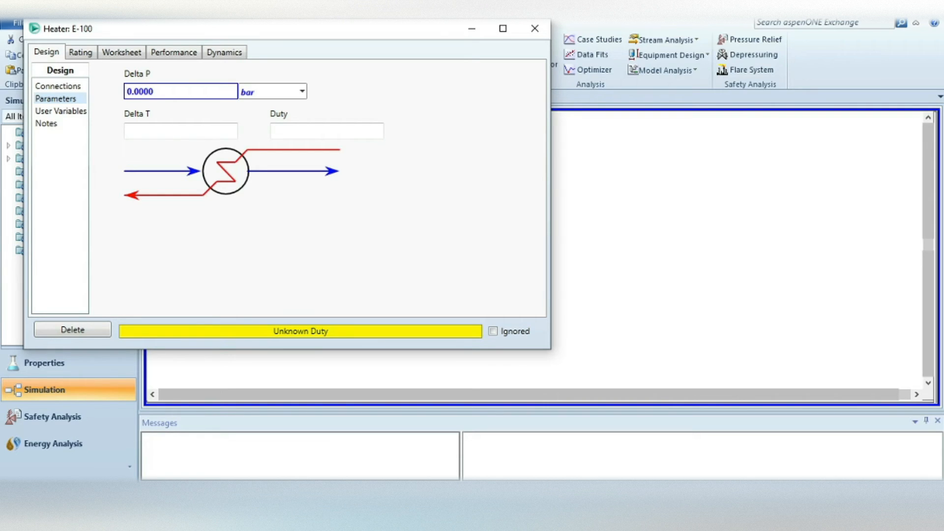
left_click(384, 239)
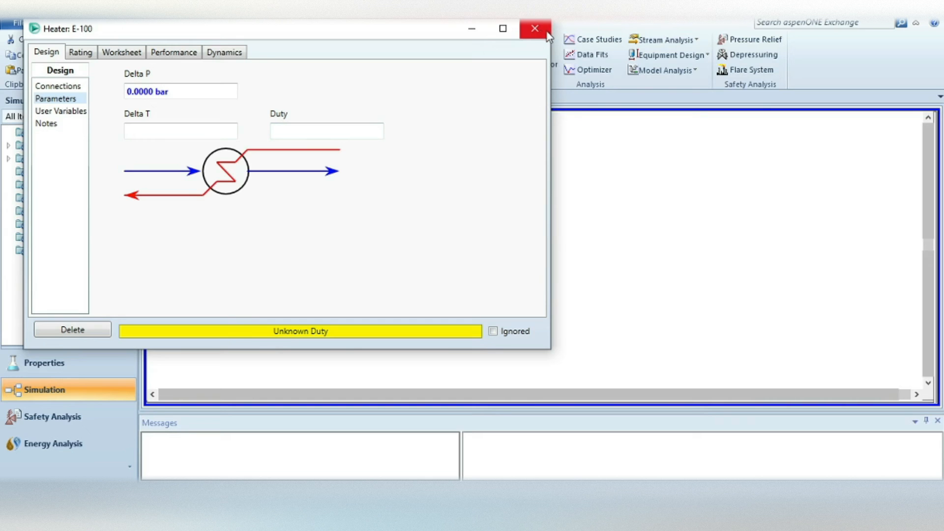
left_click(535, 31)
left_click(492, 268)
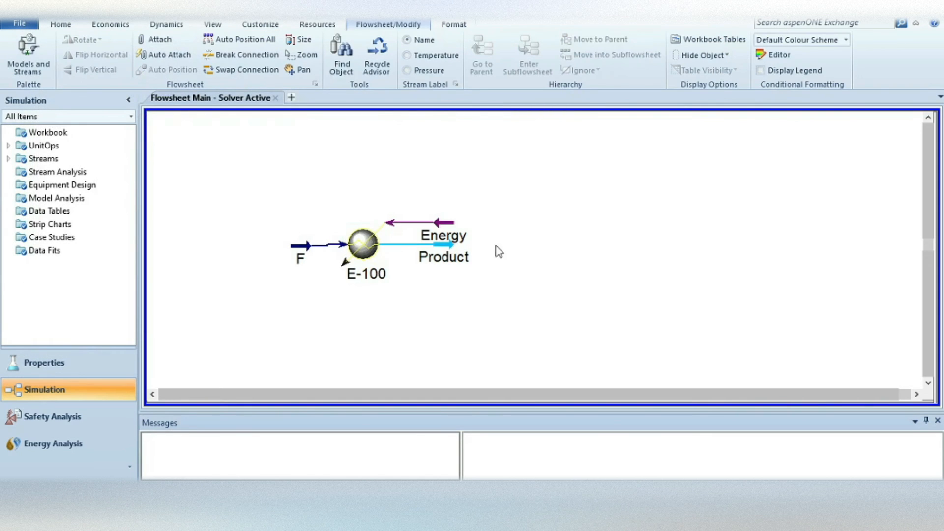
Set the temperature of the Product stream to 390 K and view its composition by phase.
double_click(445, 246)
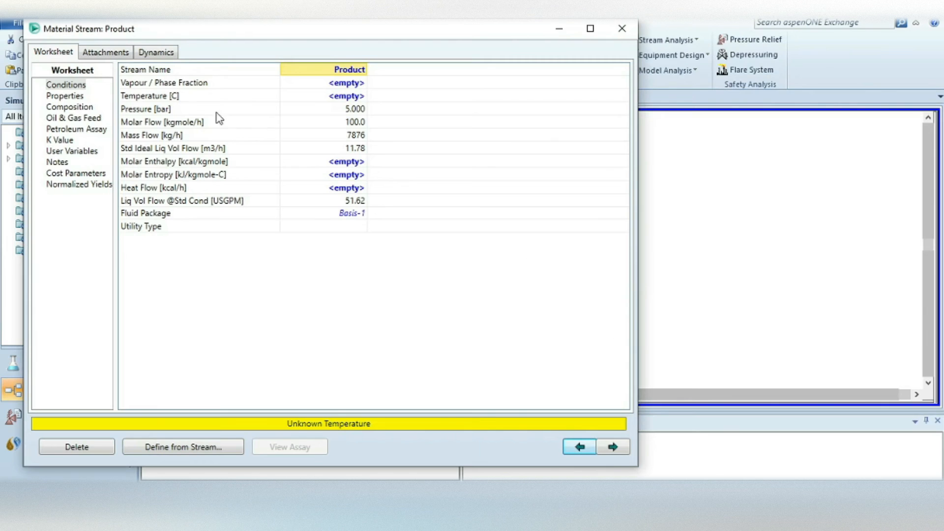
left_click(345, 96)
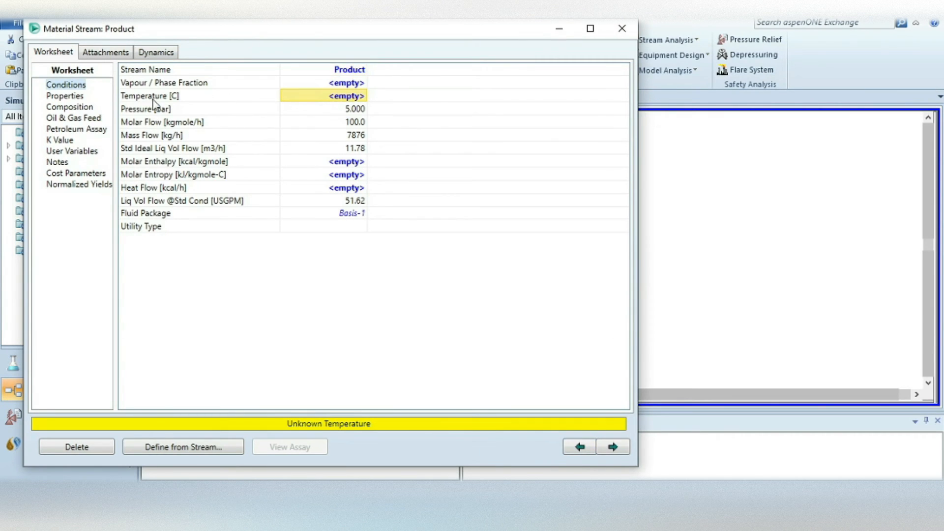
left_click(356, 99)
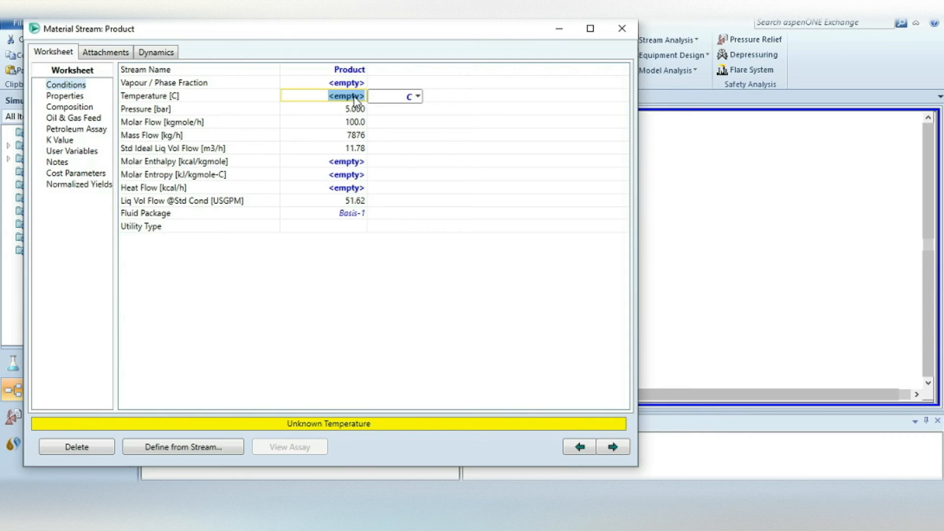
type("390")
left_click(418, 96)
left_click(380, 128)
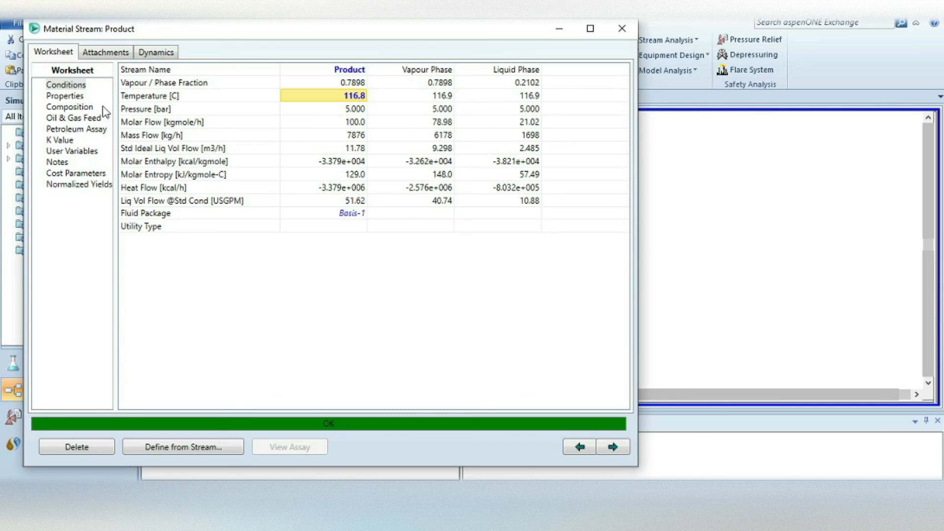
left_click(67, 110)
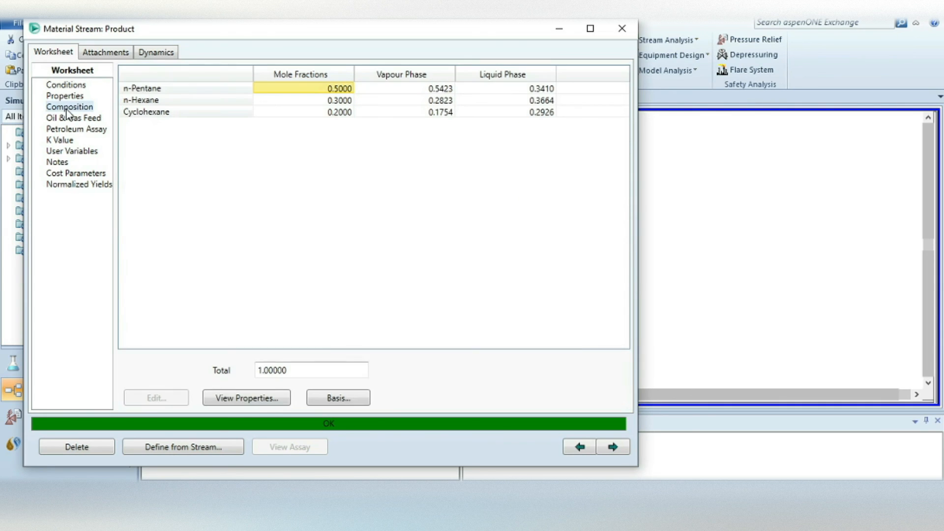